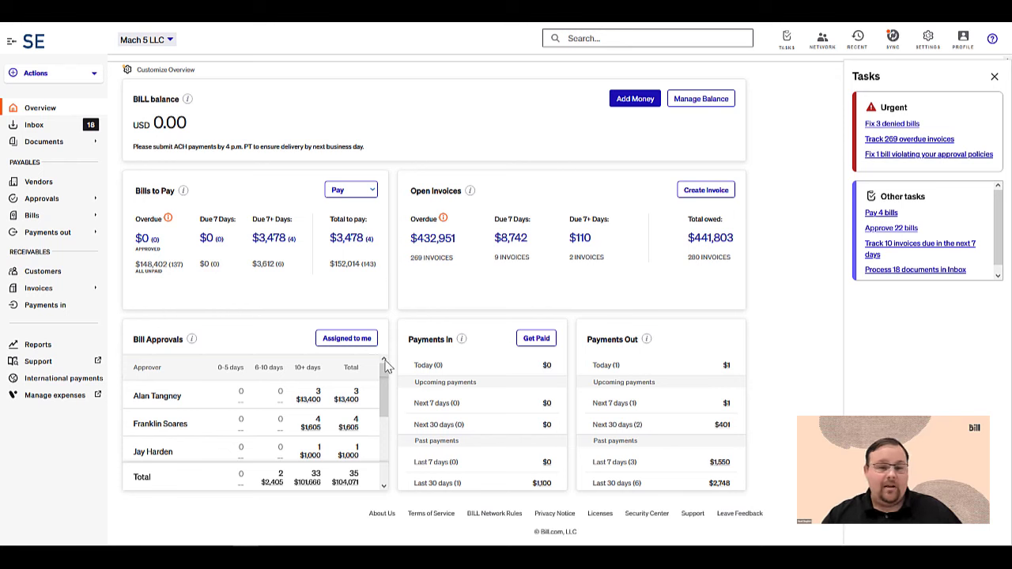
Open the inbox and preview the duplicate-flagged Hacienda Design document Hacienda_Des.pdf.
mouse_move(387, 388)
mouse_down()
mouse_move(389, 428)
mouse_move(388, 378)
mouse_up()
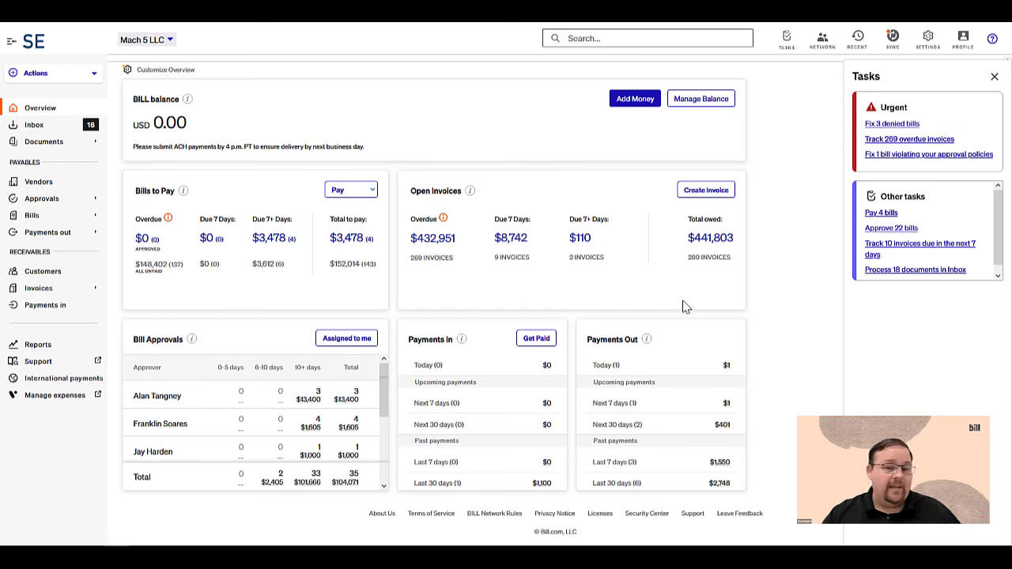
click(72, 128)
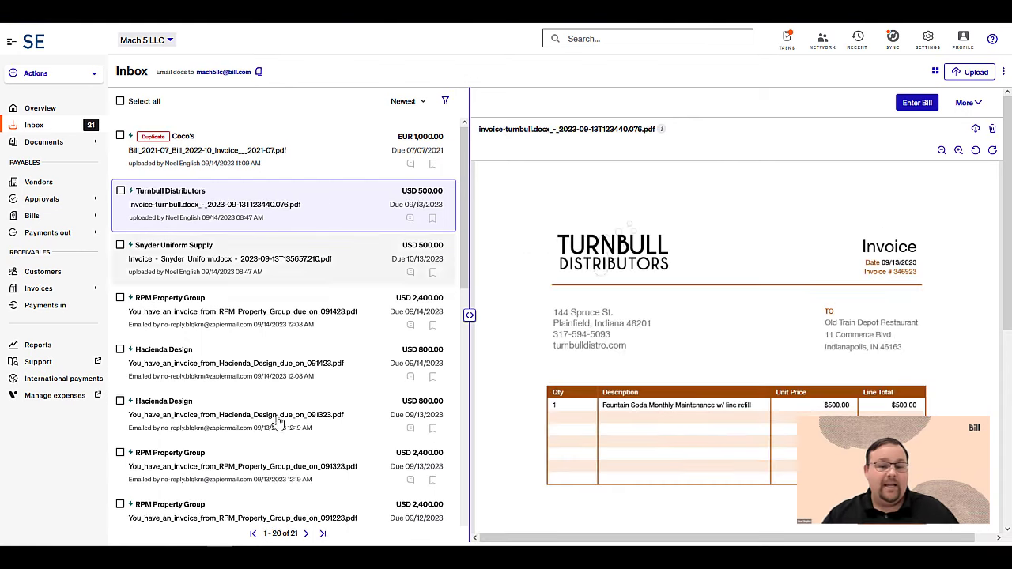
scroll(276, 439, down, 5)
scroll(276, 445, down, 1)
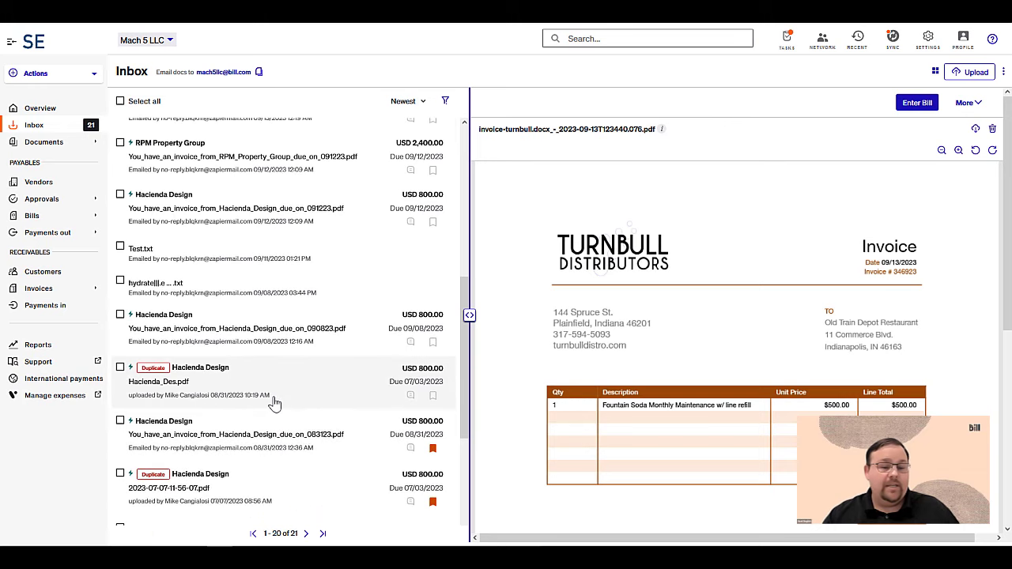
click(274, 403)
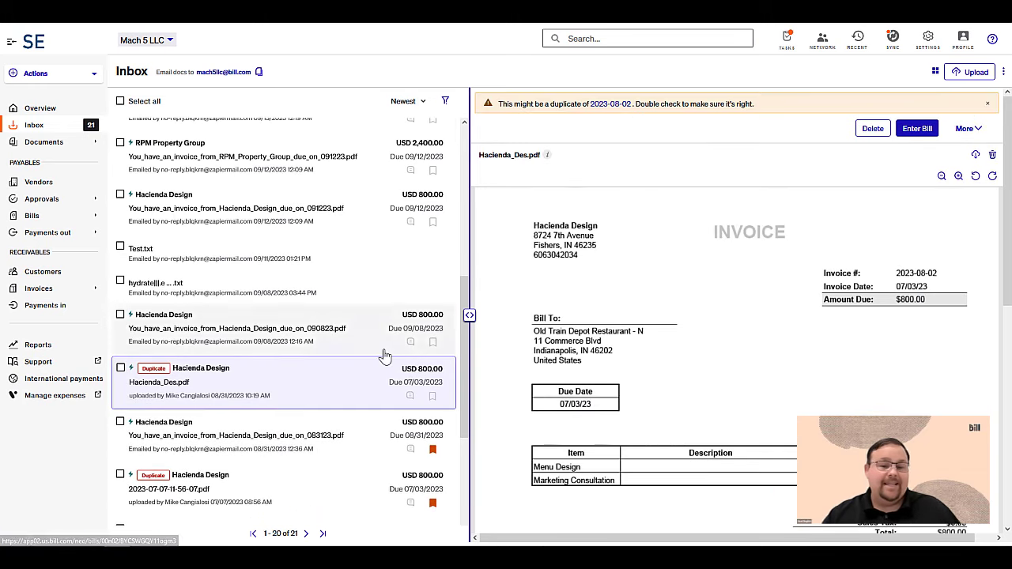
Expand the multiple-bill document March_2023_Invoices.pdf and preview its Turnbull Distributors, Xcel Energy and Wheeler's Gardening Services bills.
scroll(361, 379, down, 2)
scroll(362, 380, down, 2)
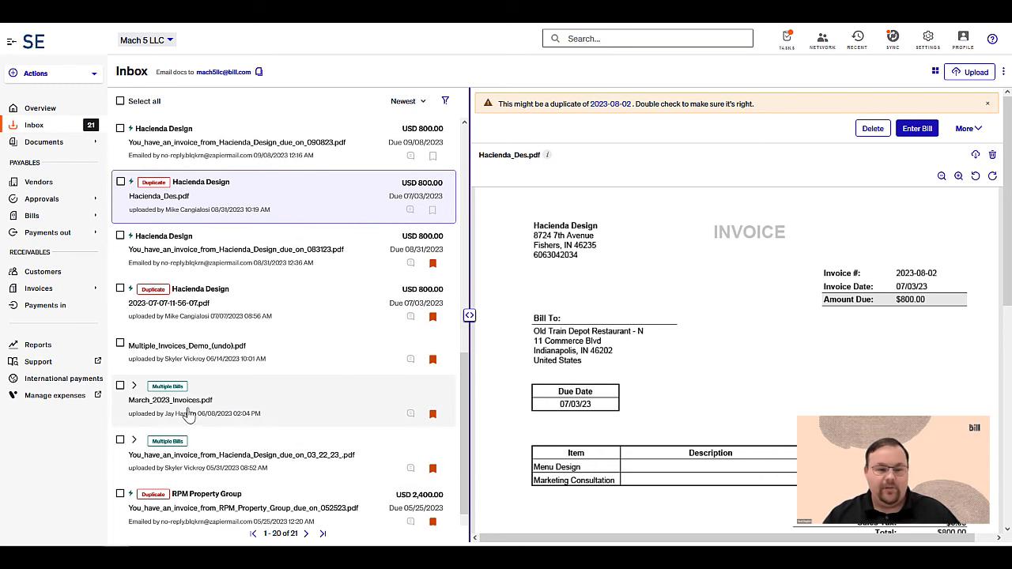
click(134, 386)
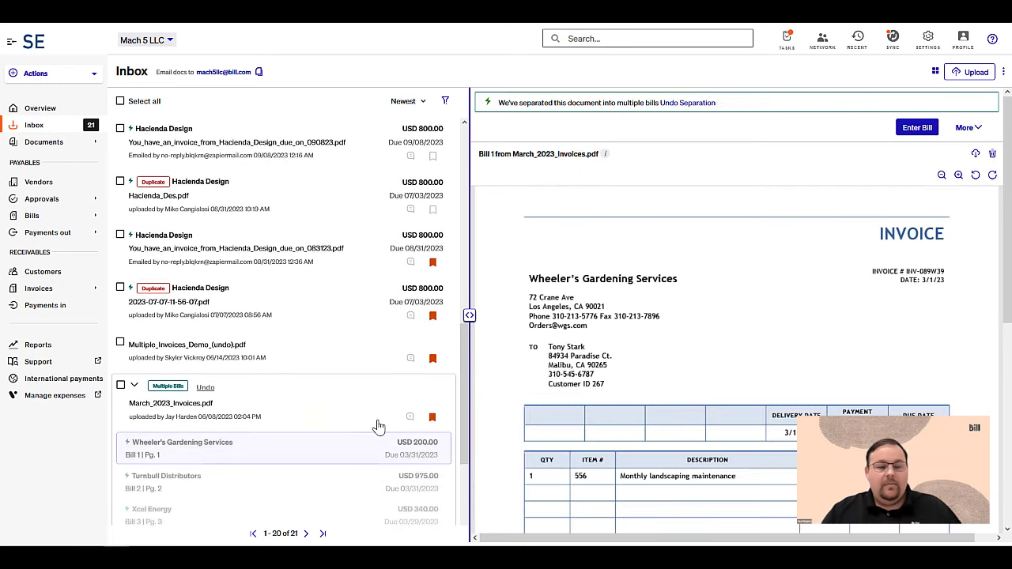
scroll(379, 420, down, 2)
click(309, 392)
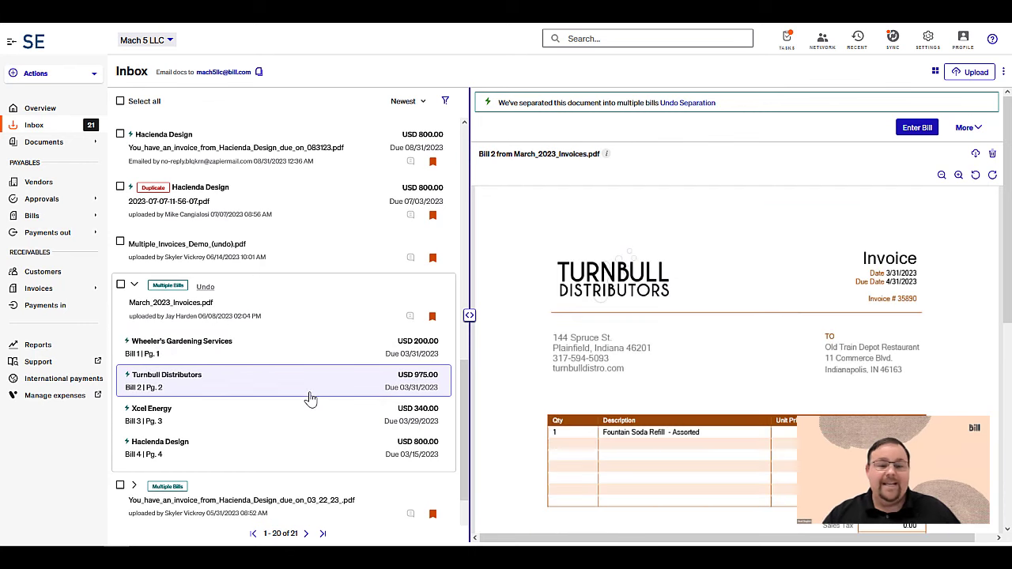
click(300, 425)
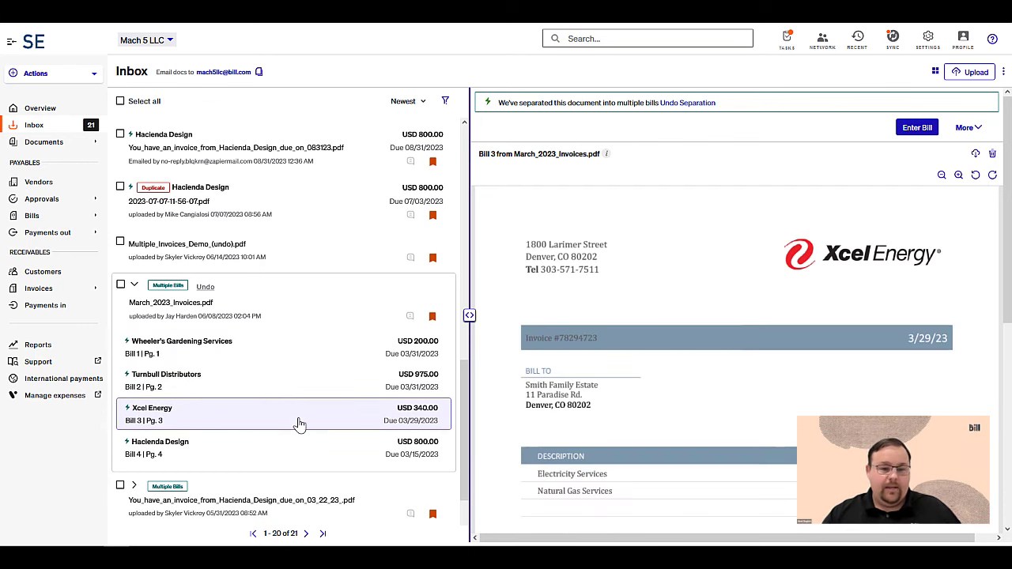
click(302, 363)
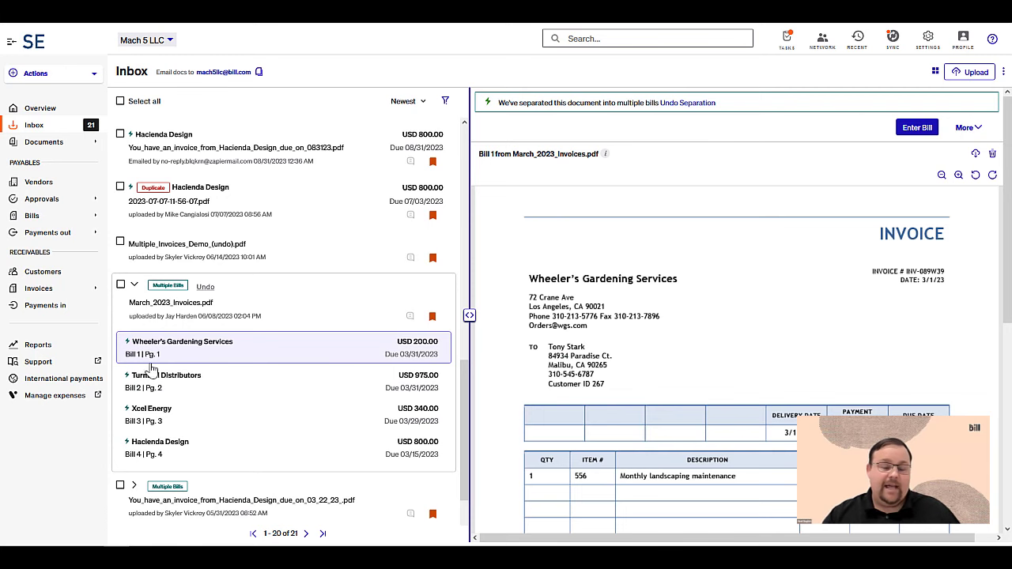
click(225, 499)
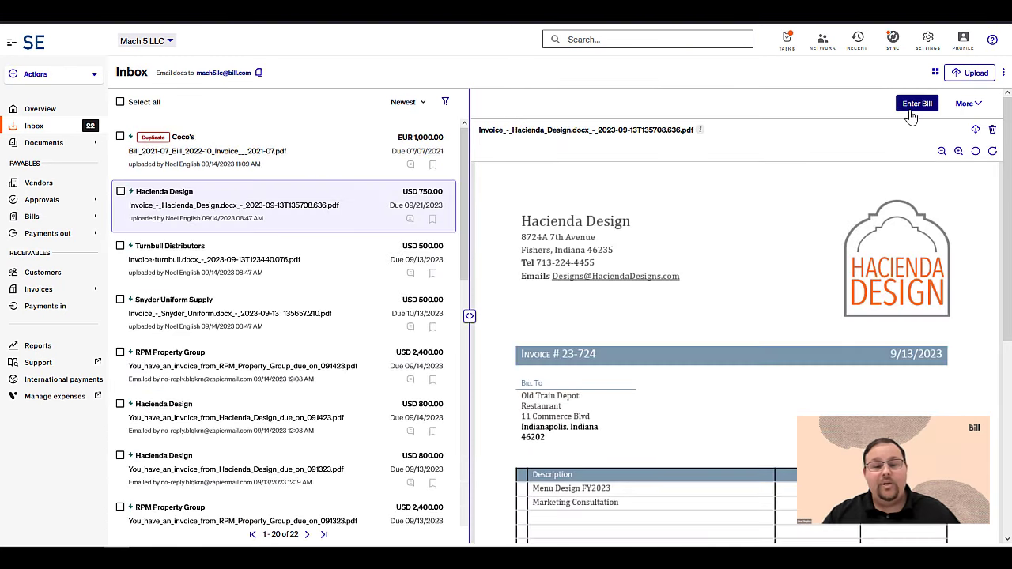
Enter a bill from the Hacienda Design invoice 23-724, with 300.00 for Menu Design and 450.00 for Marketing Consultation.
click(911, 107)
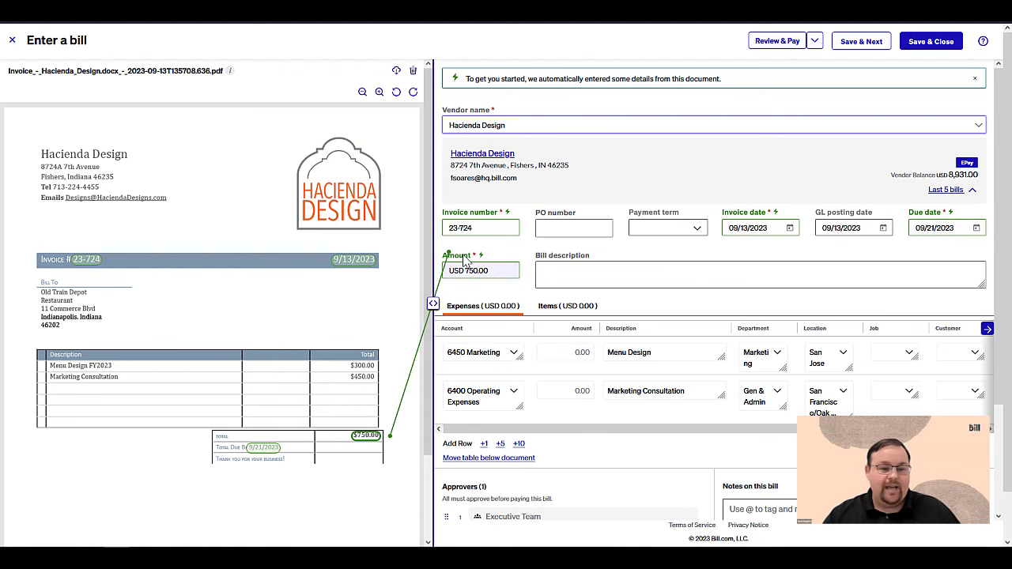
click(364, 366)
click(561, 353)
click(361, 376)
click(568, 390)
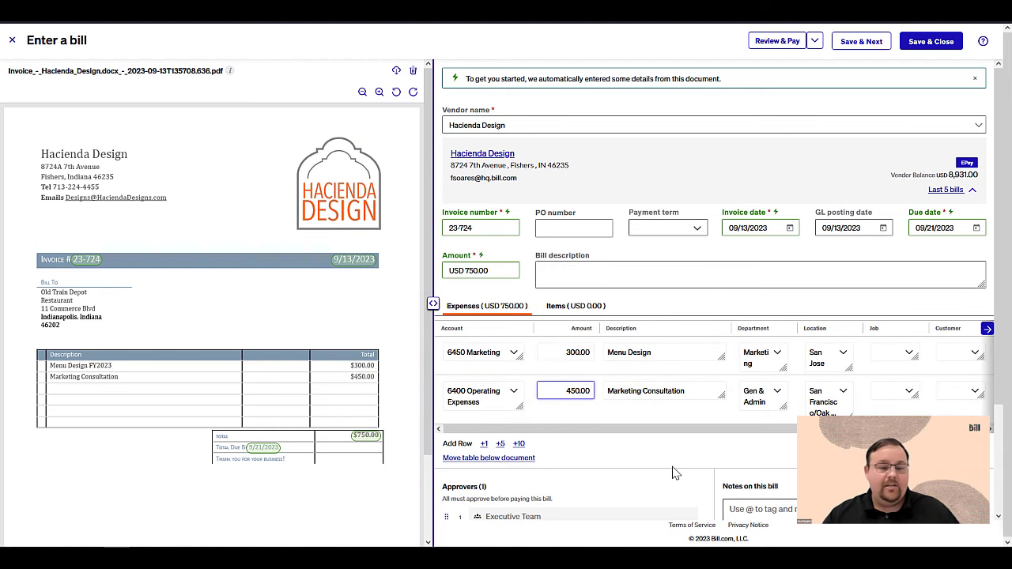
Add an individual as the bill's second approver, after the Executive Team.
scroll(673, 473, down, 3)
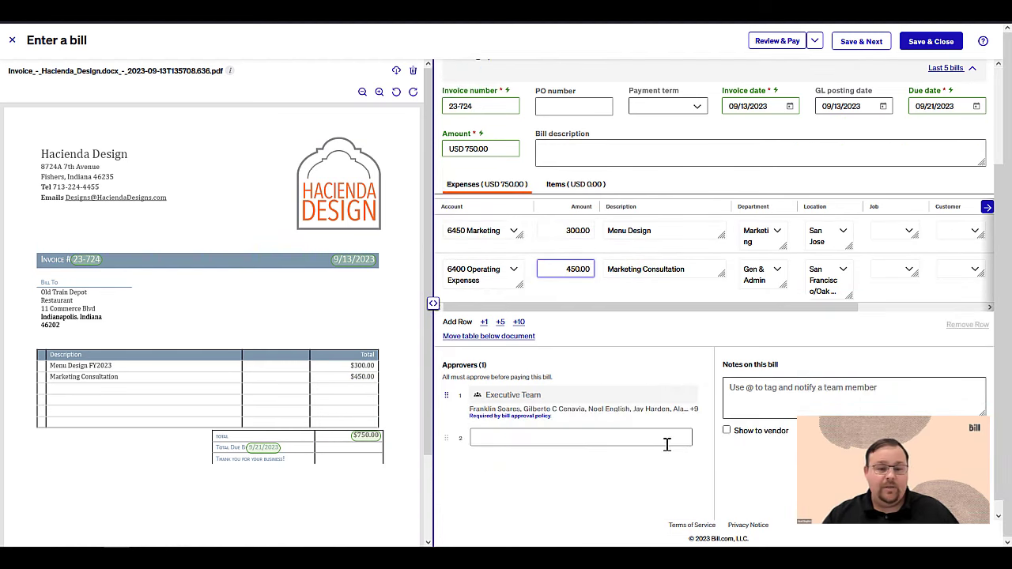
click(667, 444)
scroll(626, 361, down, 3)
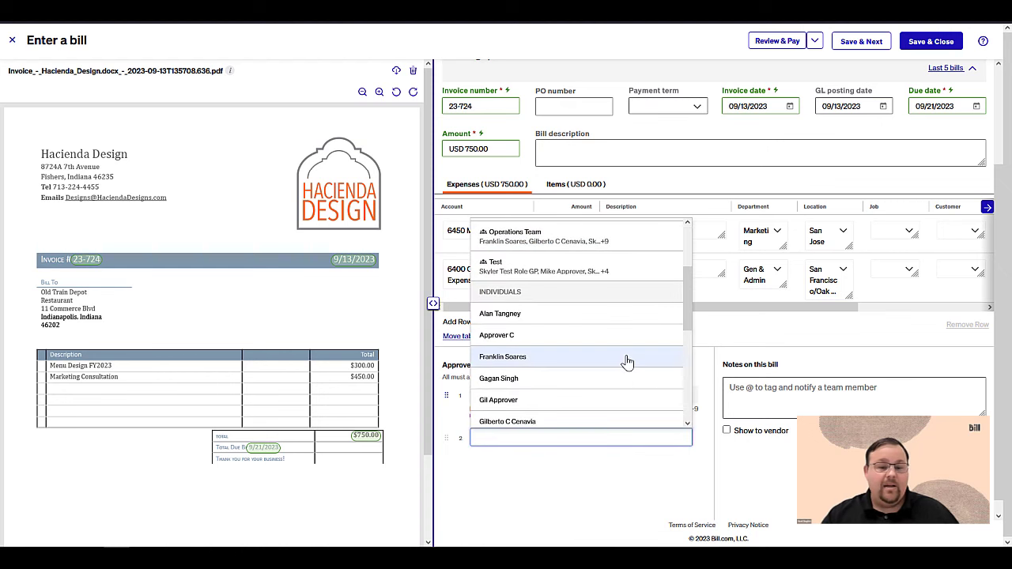
click(540, 381)
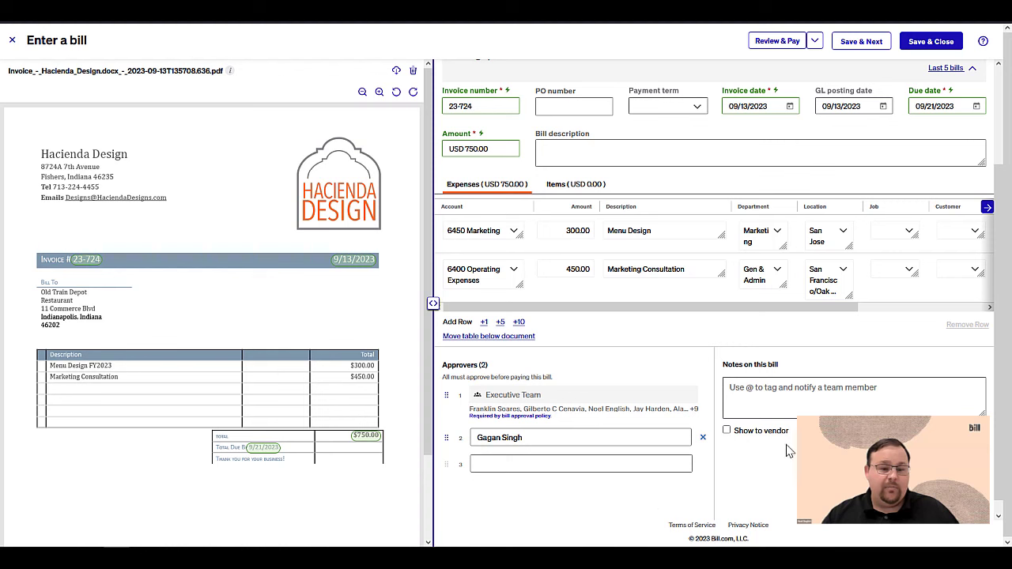
Add the note "Work was approved and finalized" to the bill.
click(823, 394)
text(Work was approved and finalized)
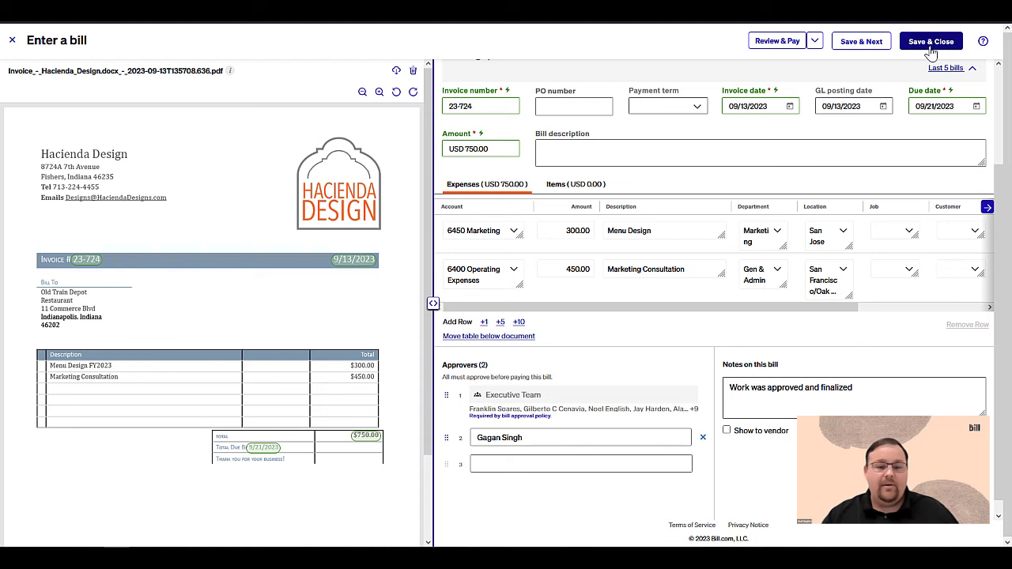
scroll(916, 106, up, 2)
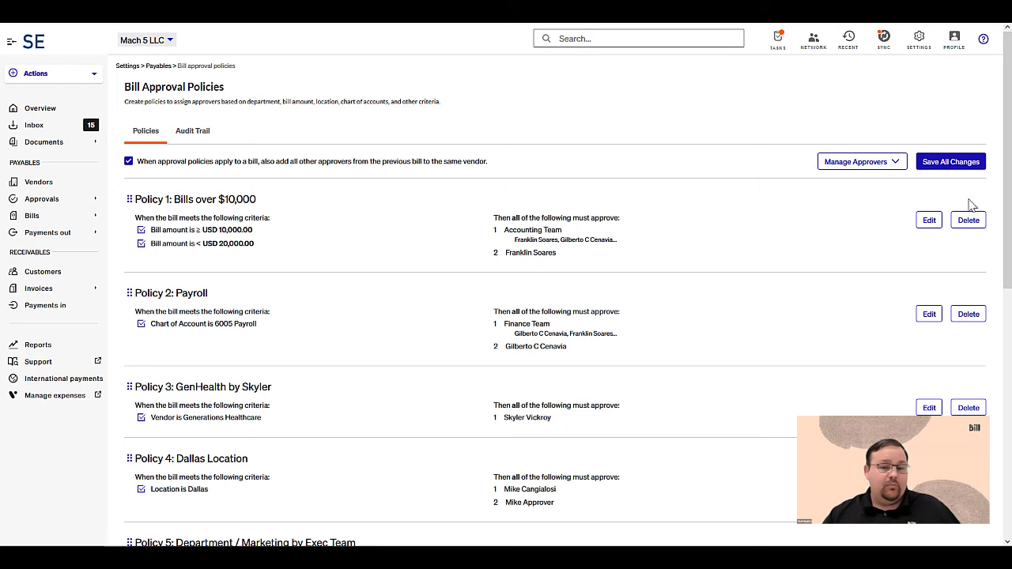
Edit the Bills over $10,000 approval policy, add a Vendor criterion, and review its vendor and operator choices.
click(928, 221)
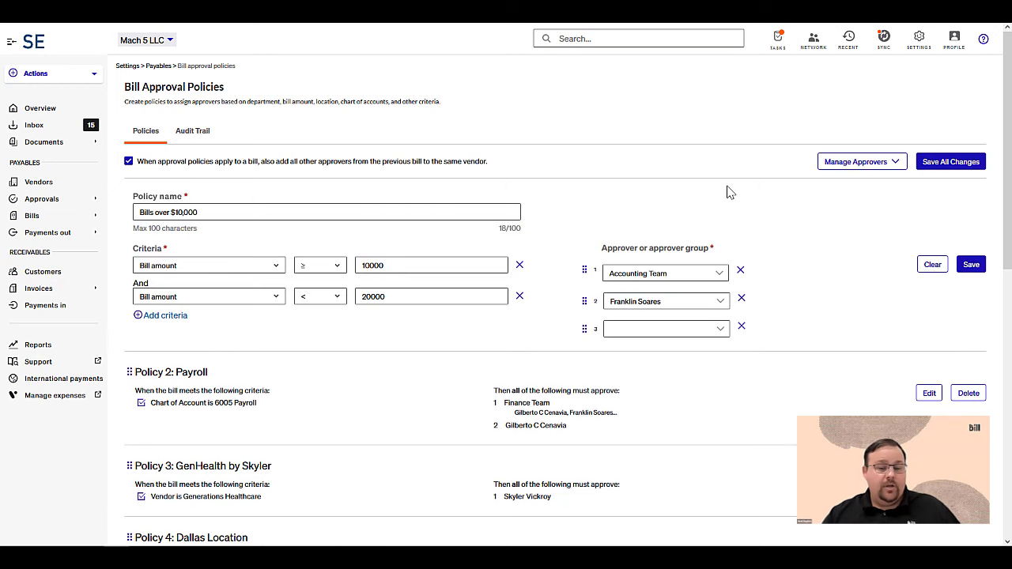
click(179, 314)
click(268, 331)
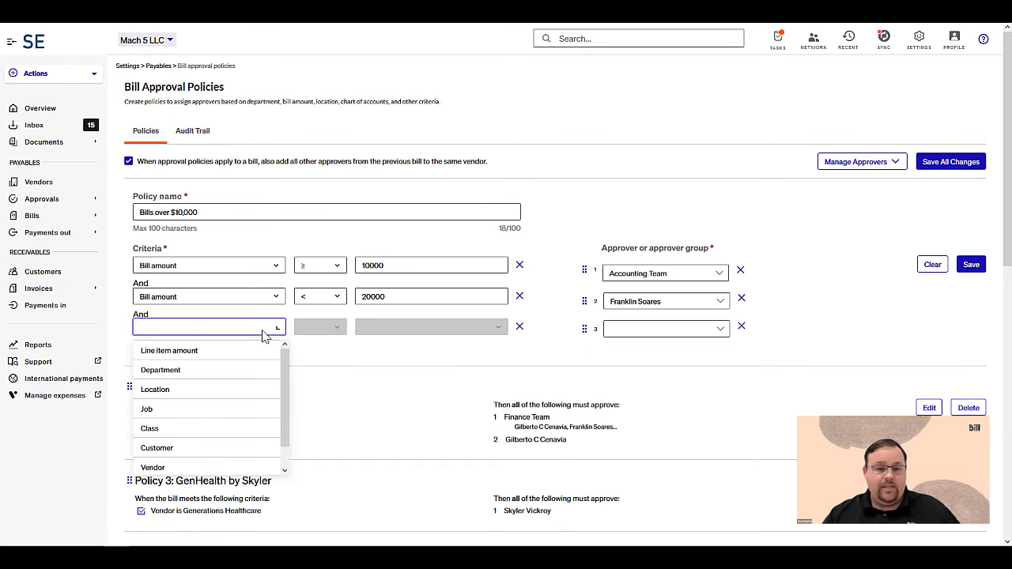
click(168, 472)
click(477, 328)
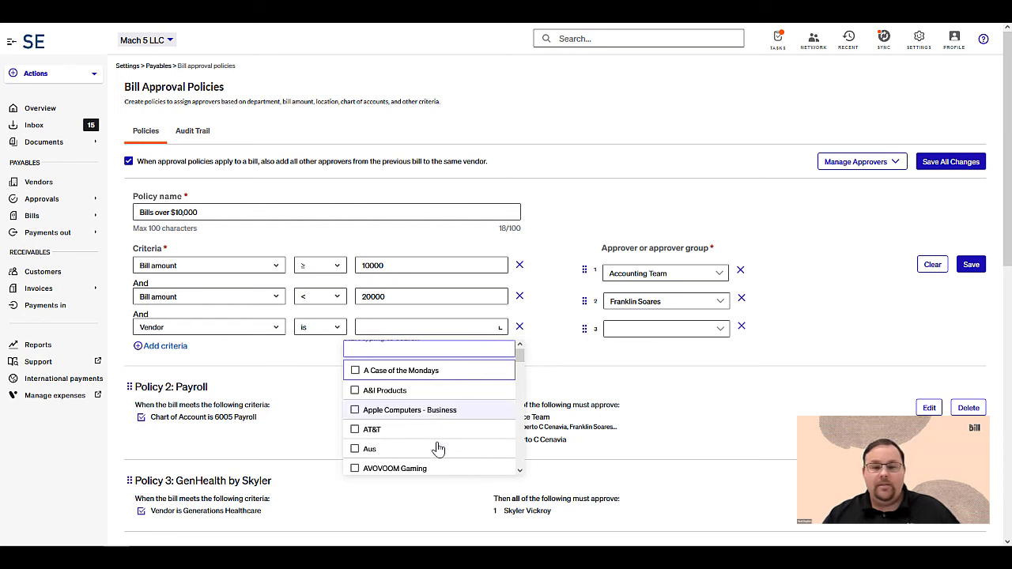
scroll(430, 409, down, 3)
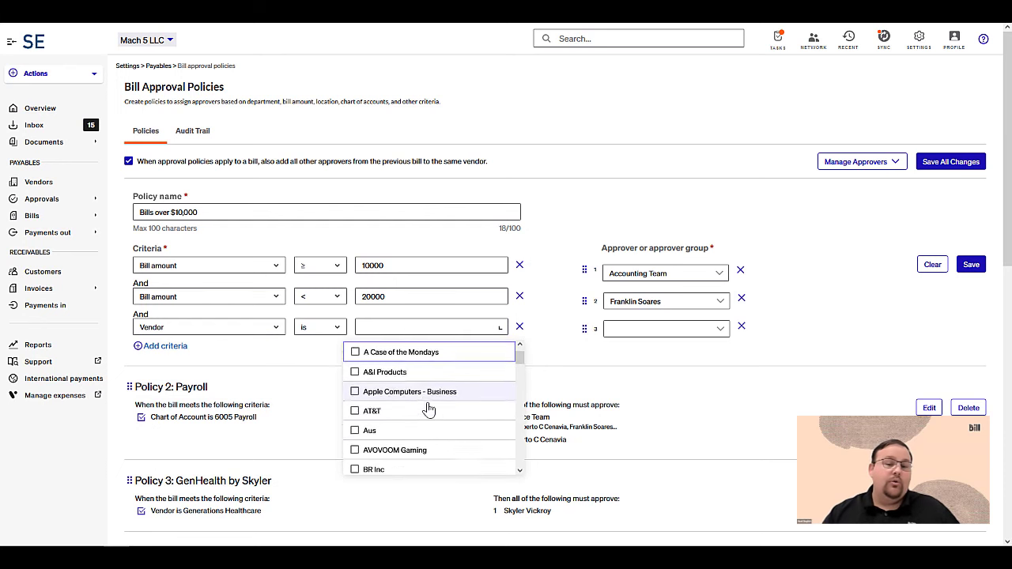
click(338, 331)
click(339, 329)
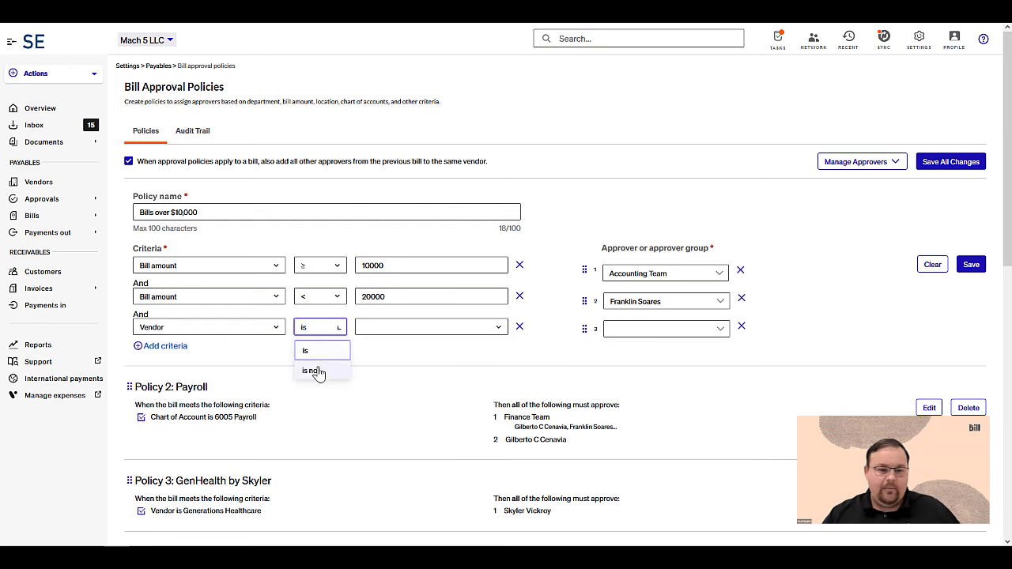
Add a Chart of Account criterion to the Bills over $10,000 policy and try to move the third policy down the order.
click(158, 348)
click(156, 346)
click(253, 359)
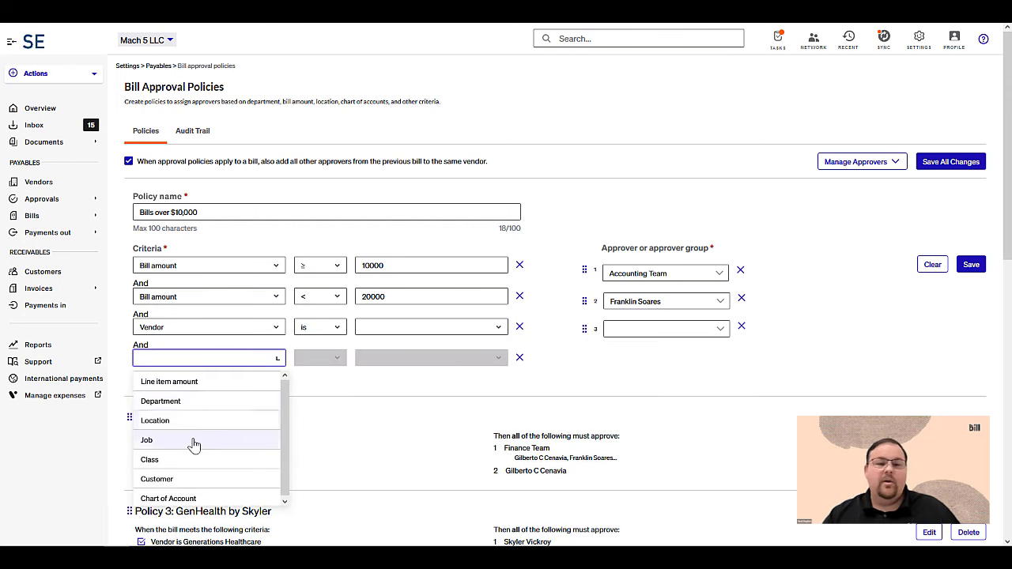
click(184, 498)
scroll(391, 428, down, 3)
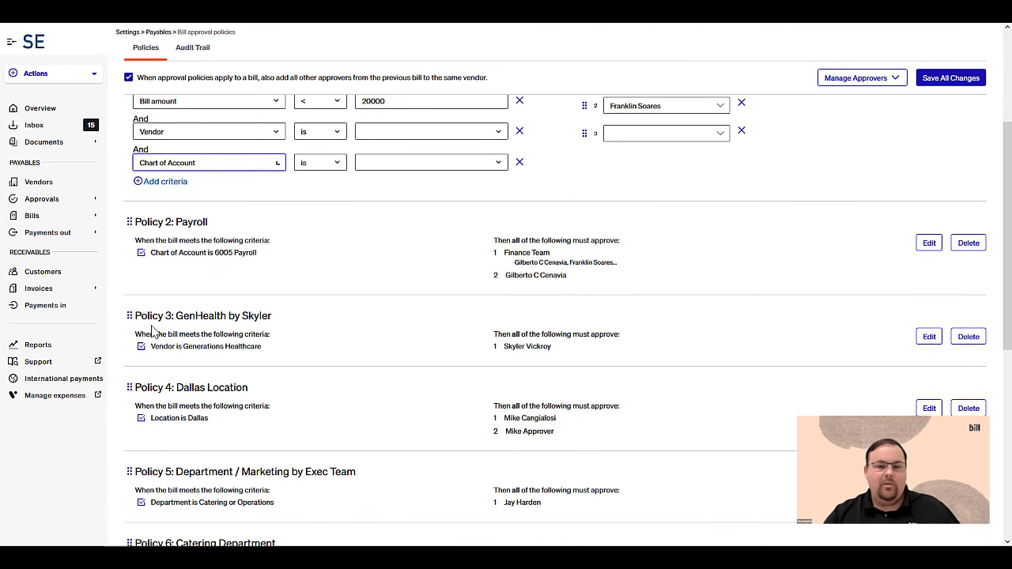
mouse_move(129, 316)
mouse_down()
mouse_move(129, 240)
mouse_move(129, 332)
mouse_up()
scroll(922, 172, up, 1)
scroll(921, 172, up, 2)
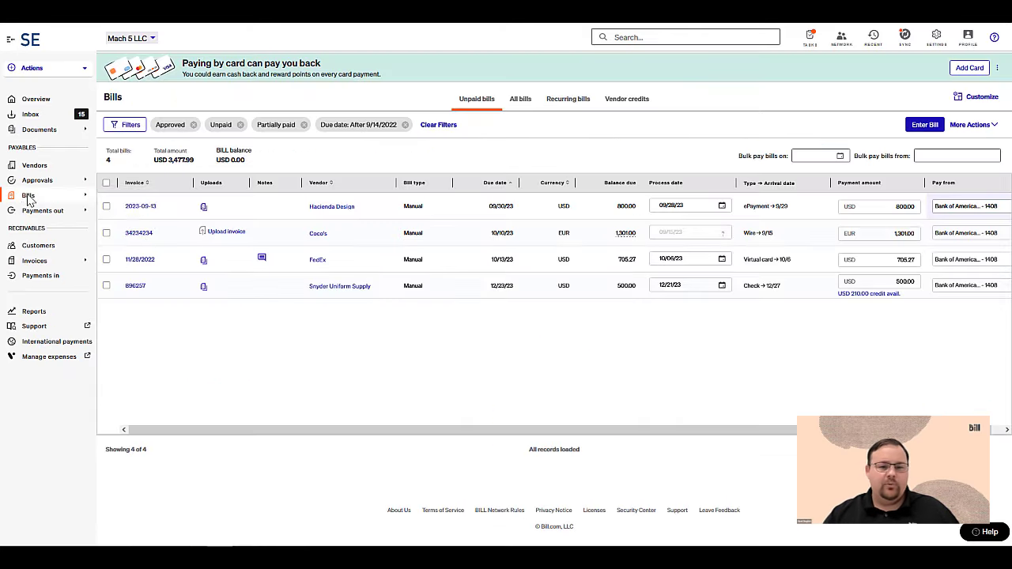
Check the payment type and the US dollar equivalent of the balance due on the unpaid Coco's bill.
mouse_move(28, 198)
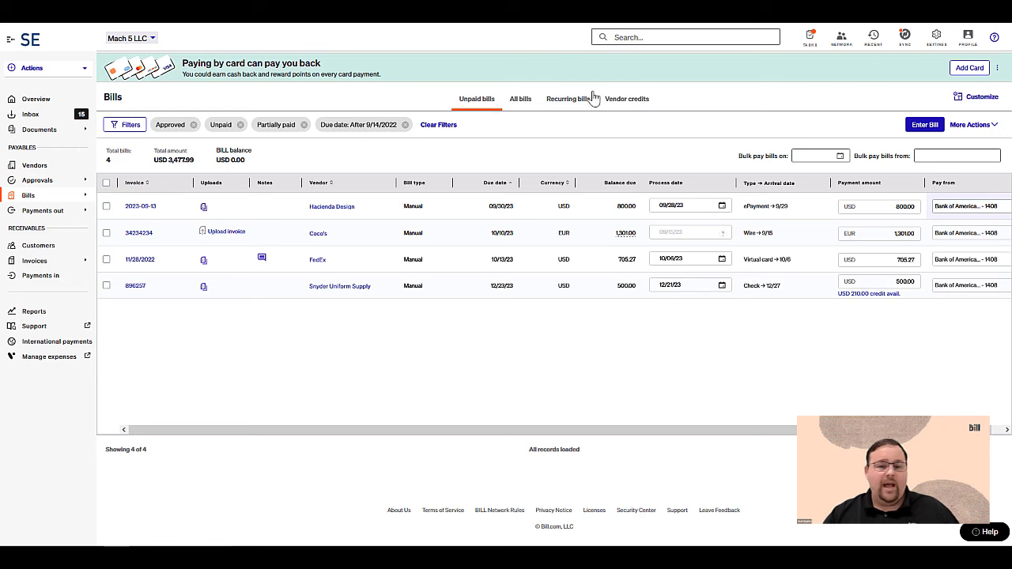
click(750, 235)
mouse_move(628, 240)
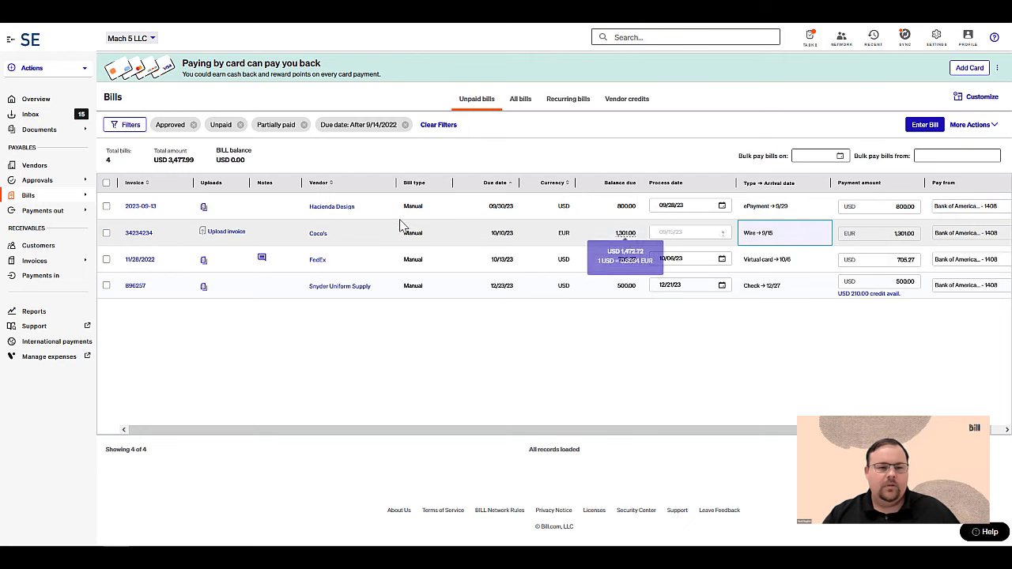
Open the additional network features and search the business network for AAA Solutions.
click(841, 46)
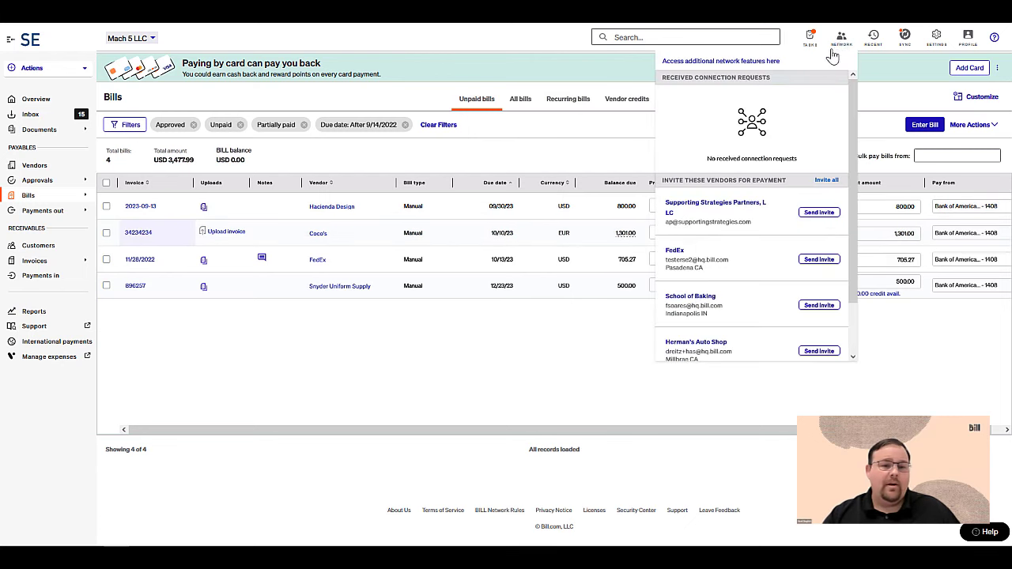
click(761, 66)
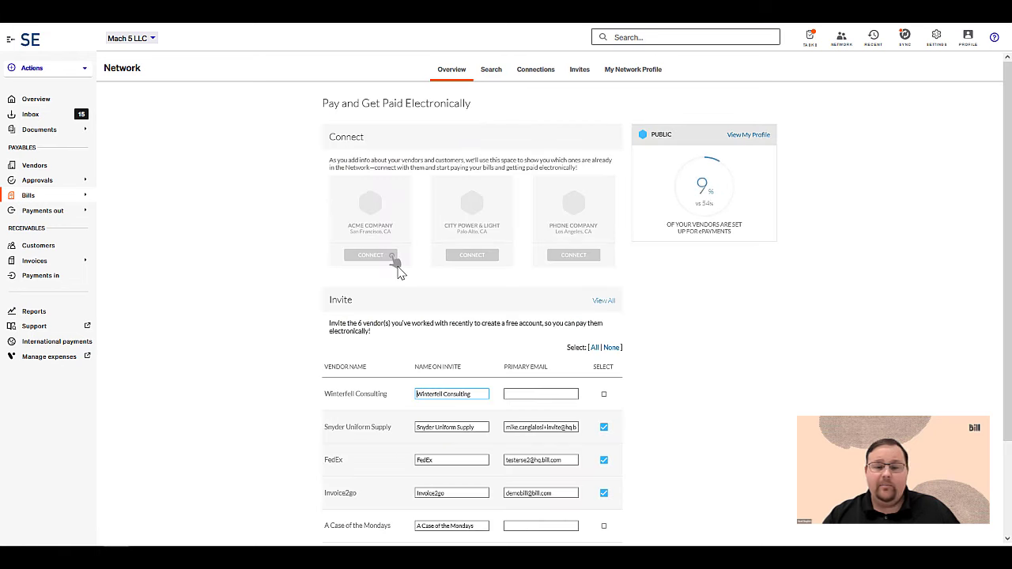
click(492, 73)
click(589, 133)
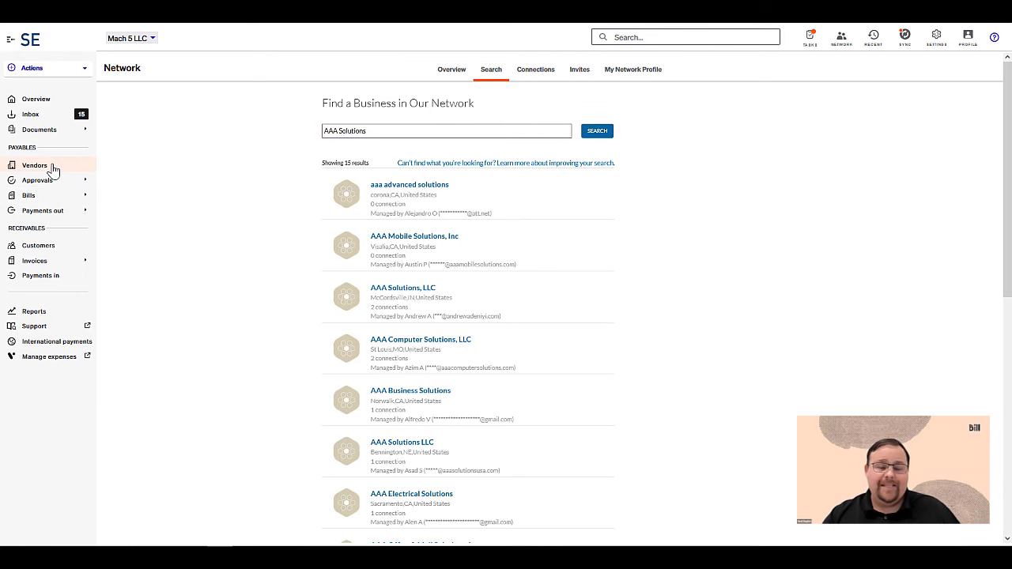
Search the vendors for "Bobs" and open the record of The Bobs Consulting Group, LLC.
click(52, 169)
click(194, 119)
text(Bobs)
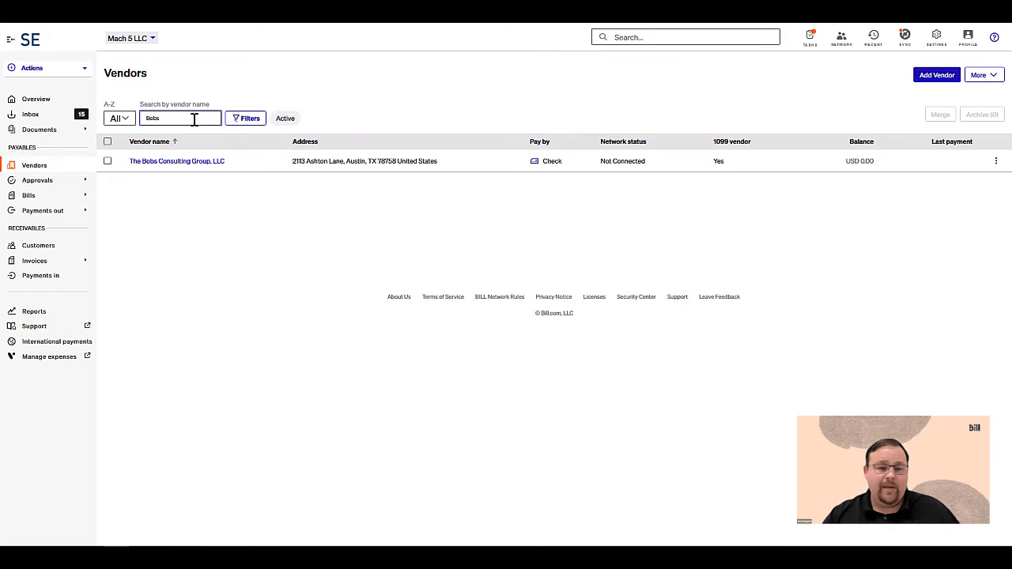
click(185, 163)
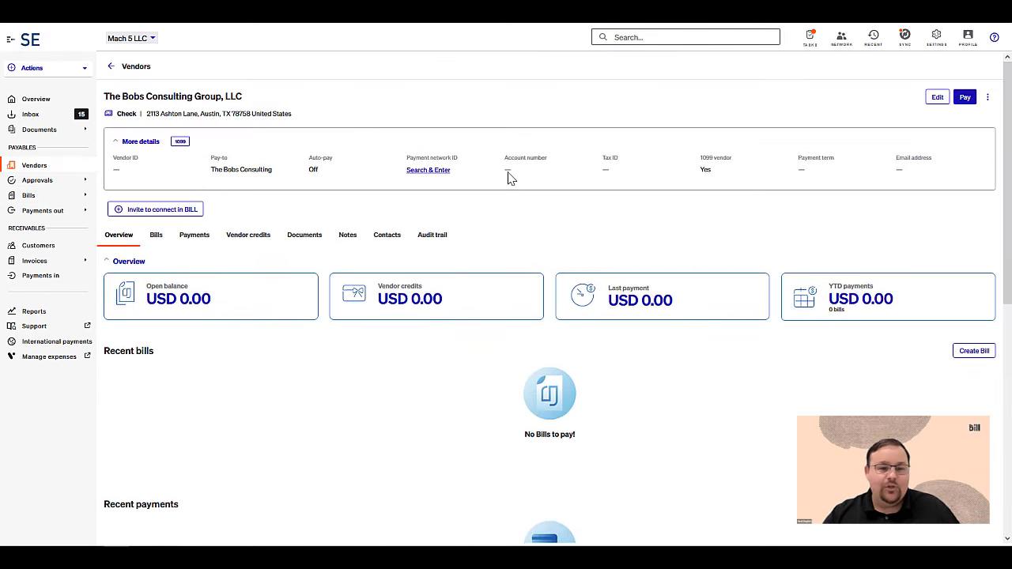
Search the payment network by company info for The Bobs Consulting and choose to connect and pay with the matching business.
click(444, 173)
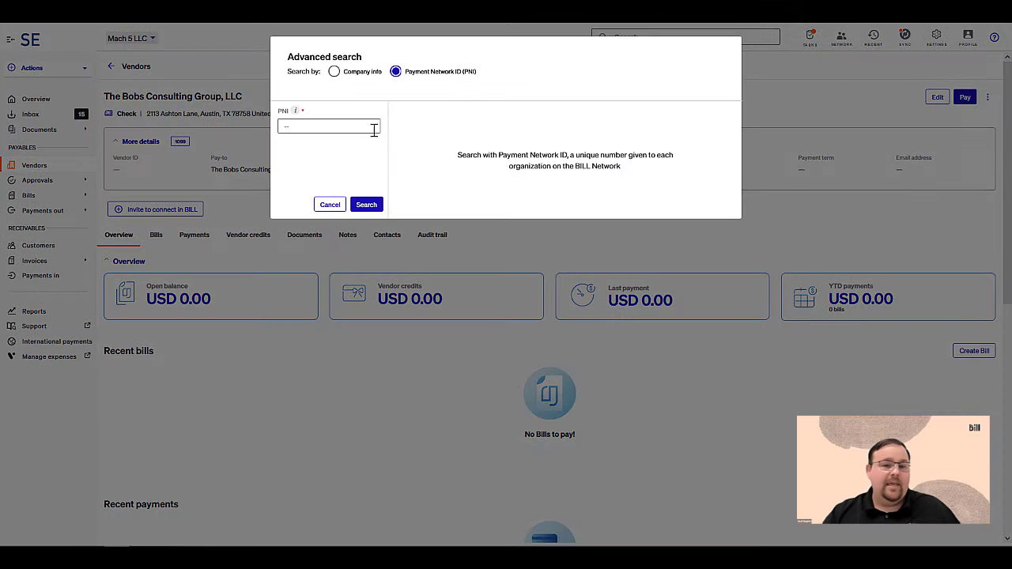
click(335, 71)
click(364, 218)
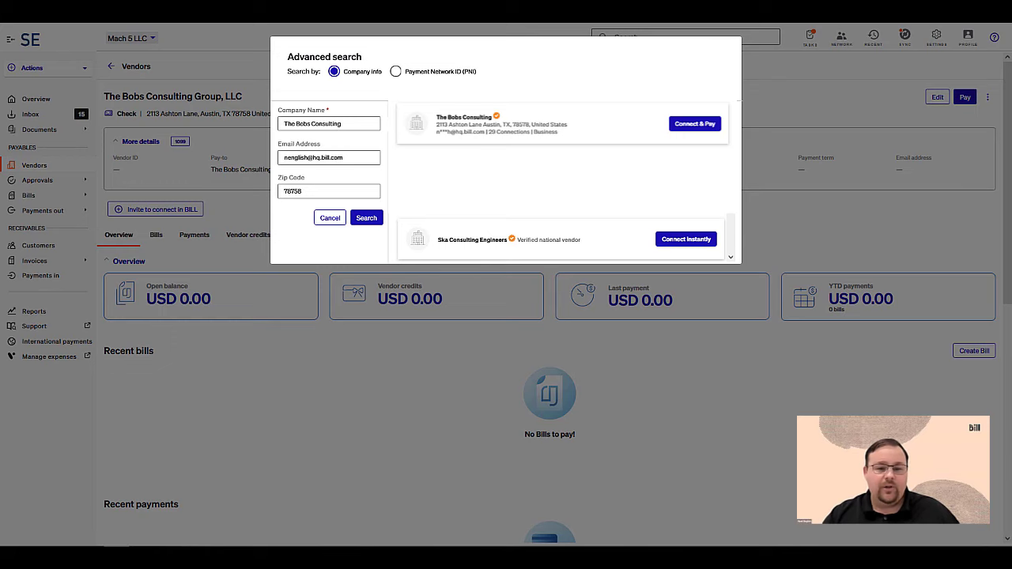
click(694, 123)
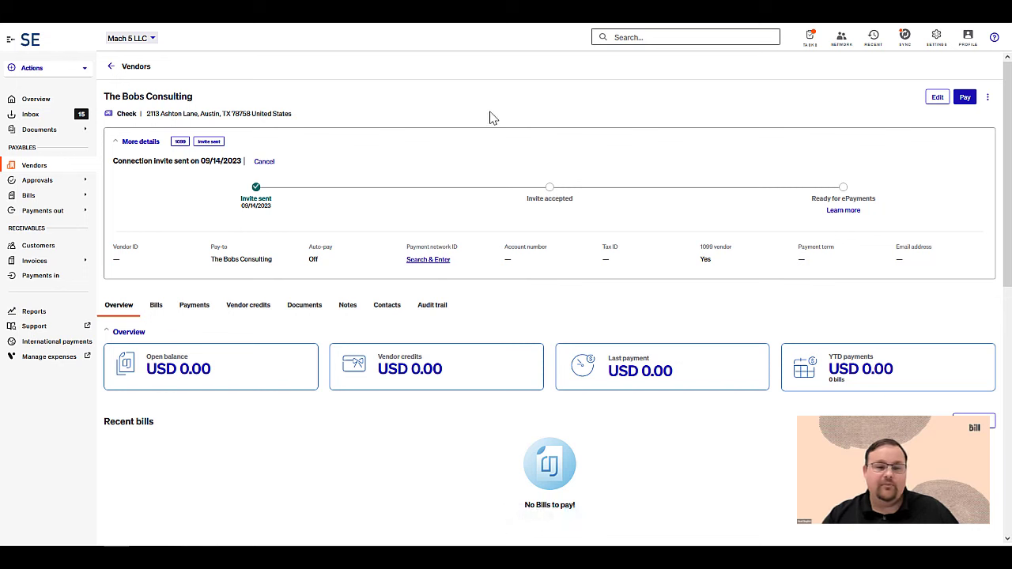
Open the outgoing 400.00 USD check payment to Winterfell Consulting and examine its paid bill's audit trail with the time order reversed.
click(70, 212)
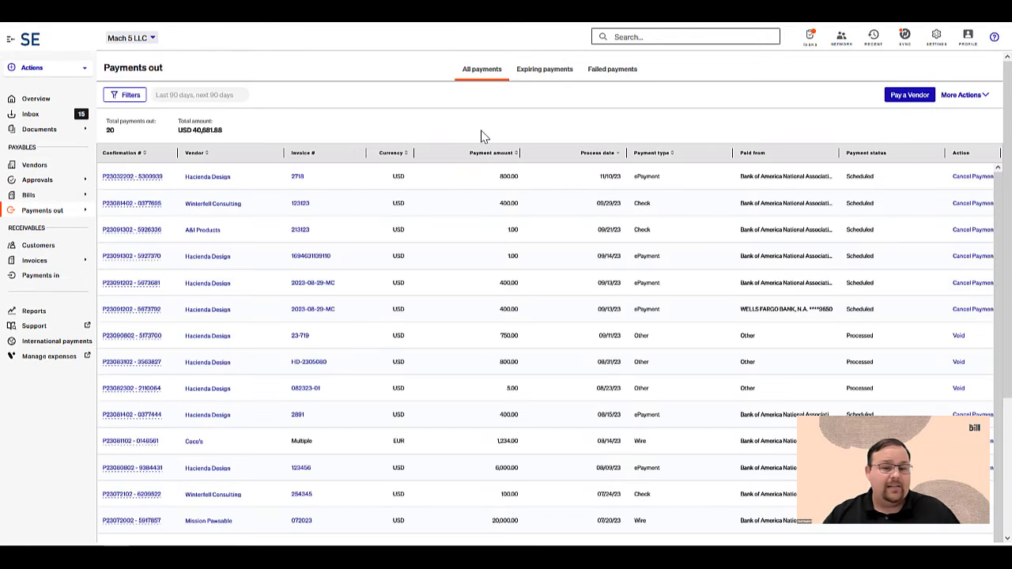
click(150, 212)
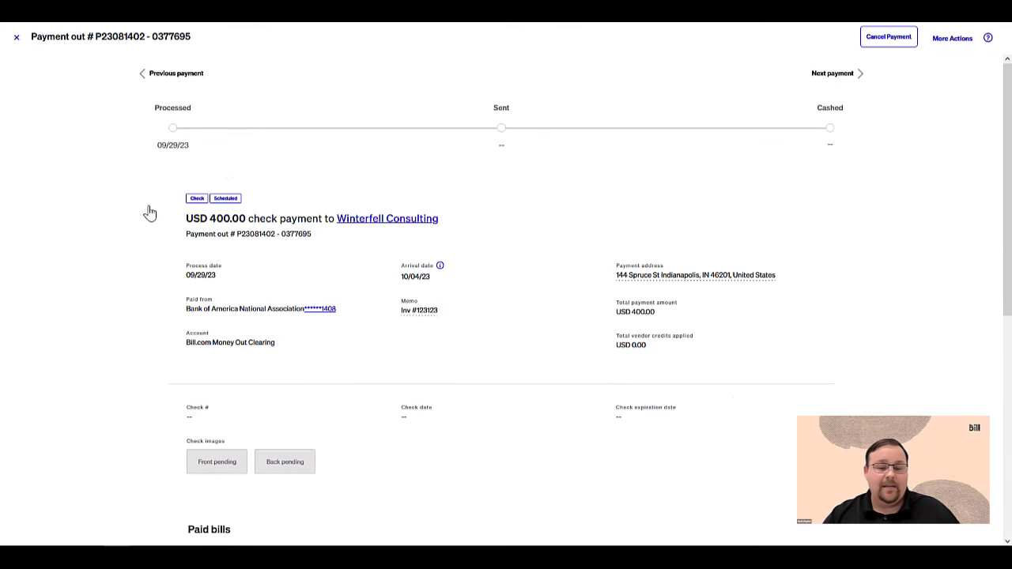
scroll(181, 172, down, 5)
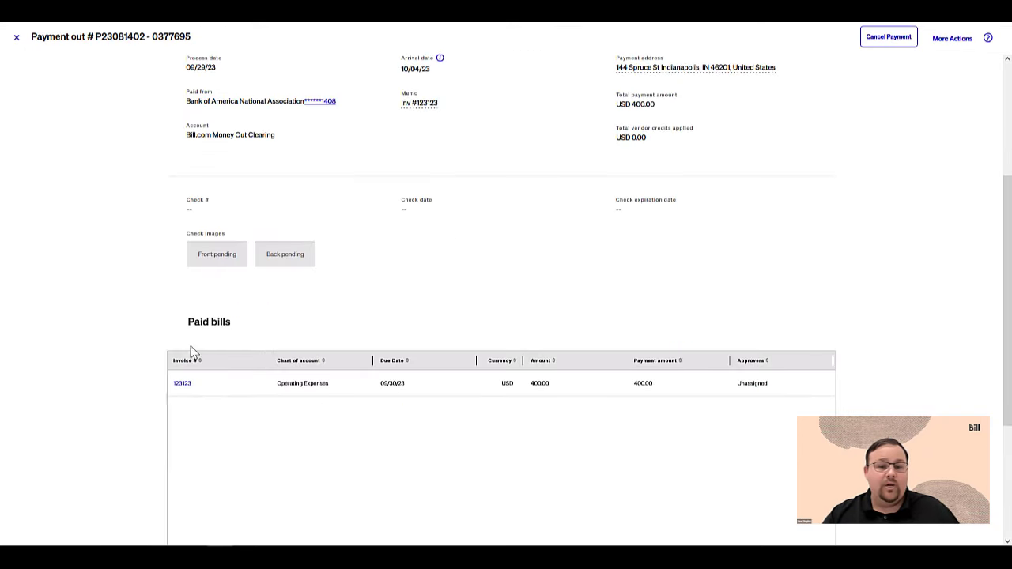
click(178, 388)
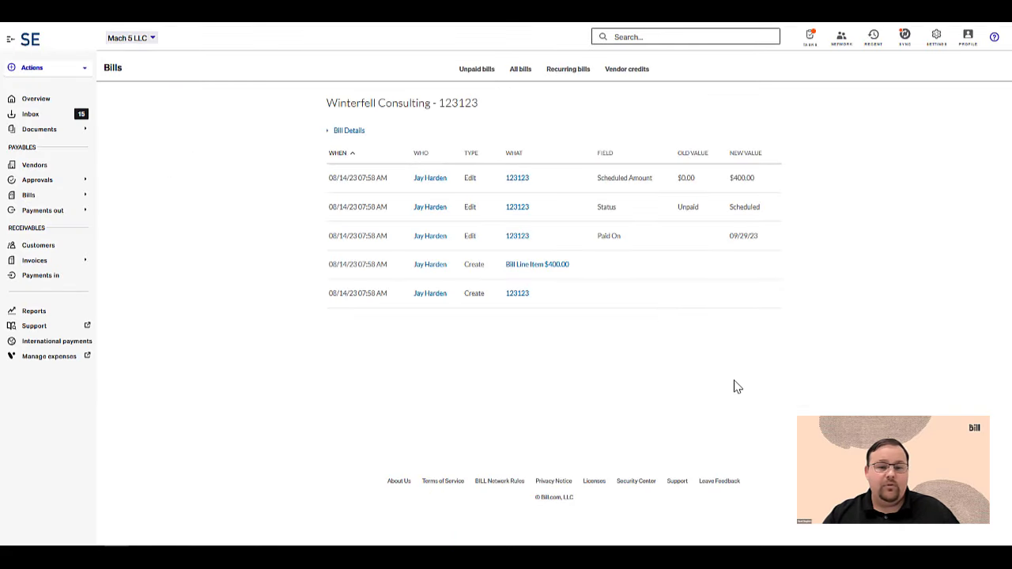
click(345, 153)
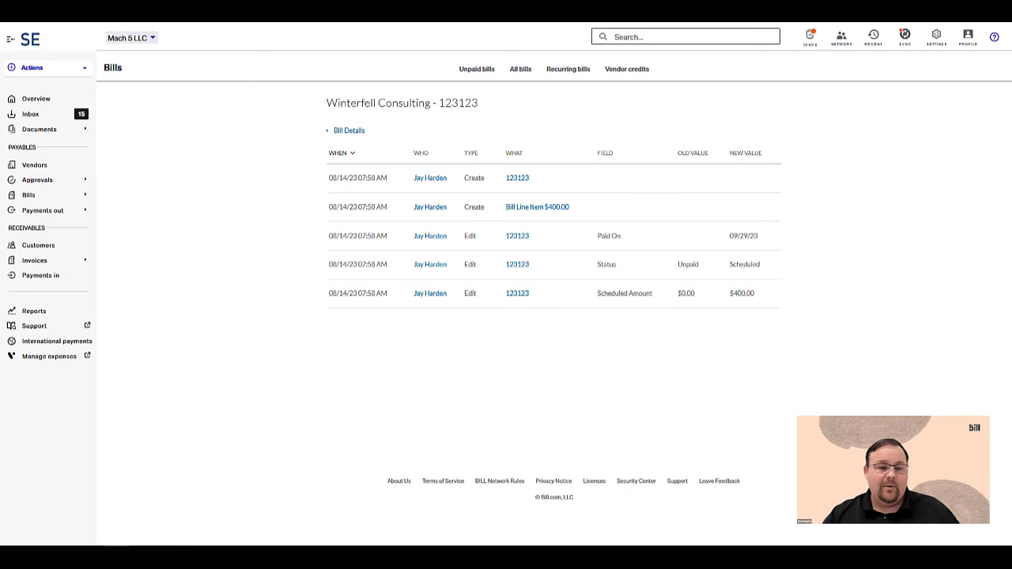
Start a manual sync of the BILL records with the connected QuickBooks Online accounting system.
click(903, 39)
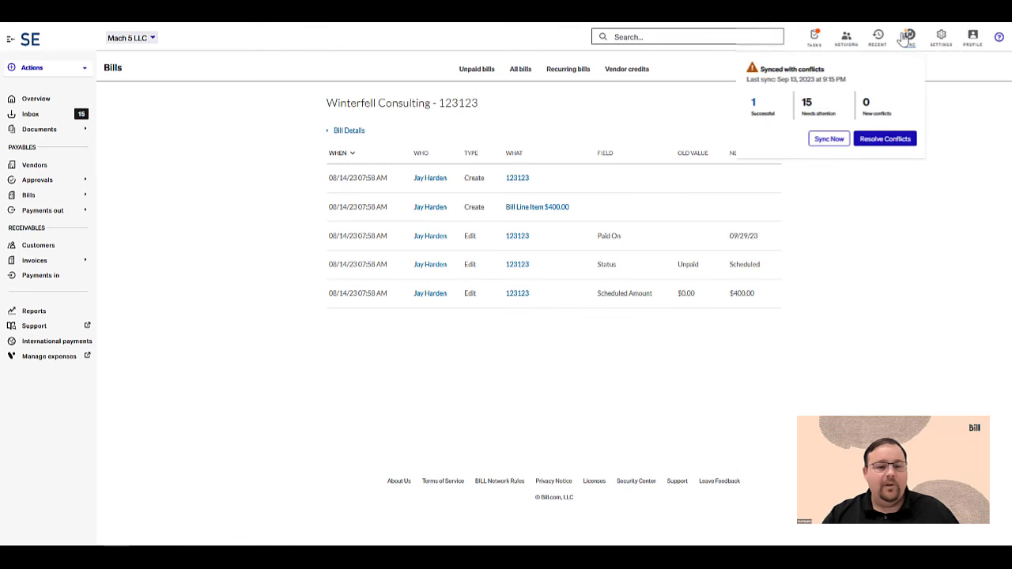
click(826, 141)
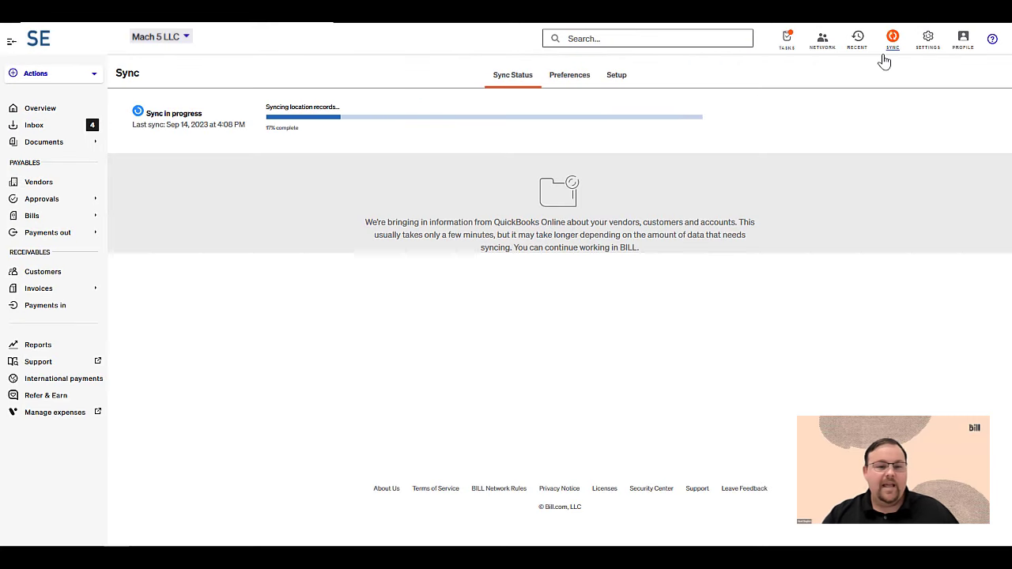